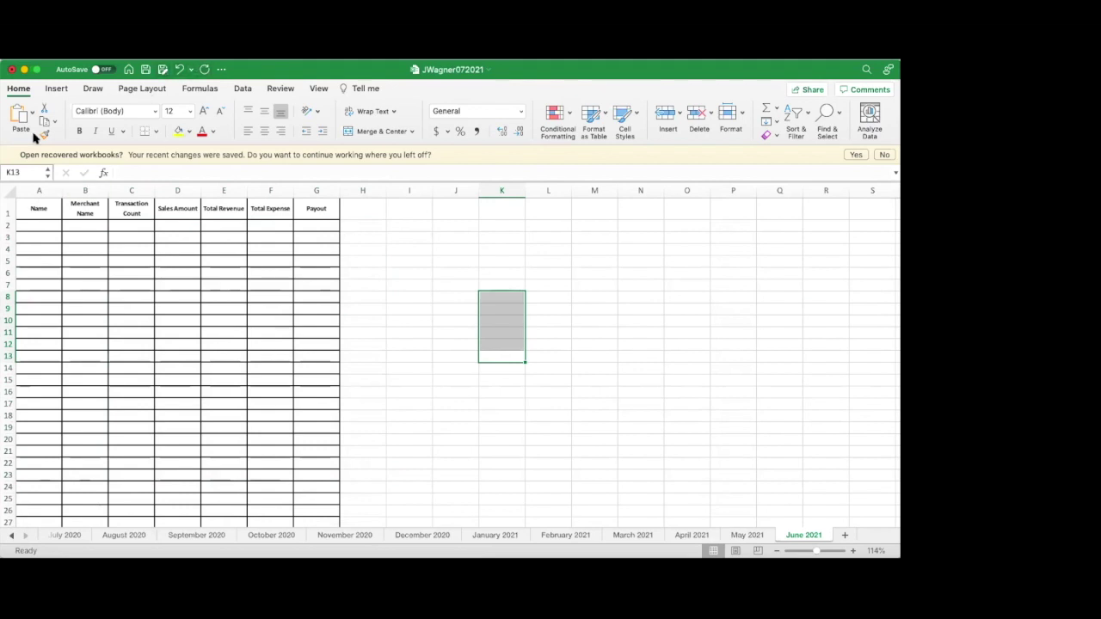
- Undo the last clear on the June 2021 sheet to restore the table's data
left_click(102, 52)
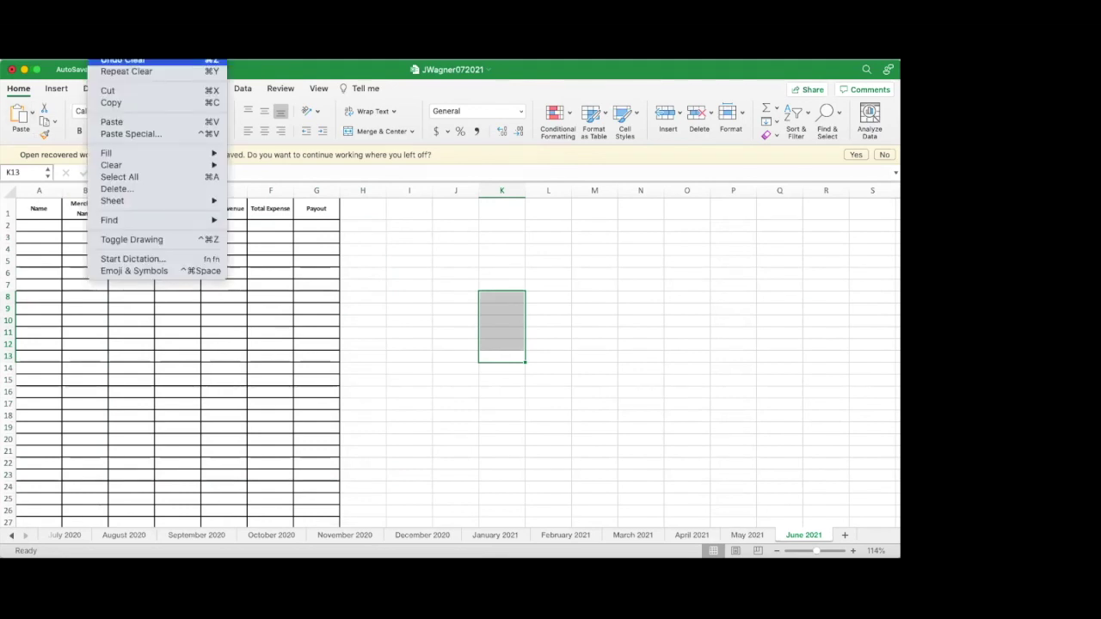
left_click(123, 61)
left_click(444, 295)
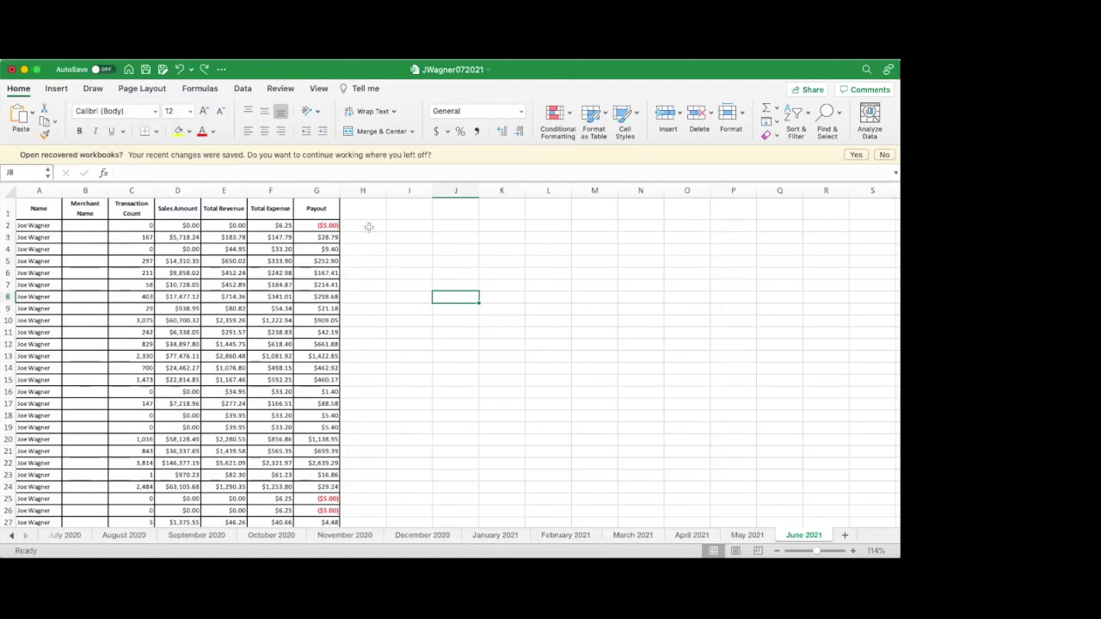
- Examine the individual amounts in the Payout column, row by row from G2 downward
left_click(335, 241)
left_click(329, 225)
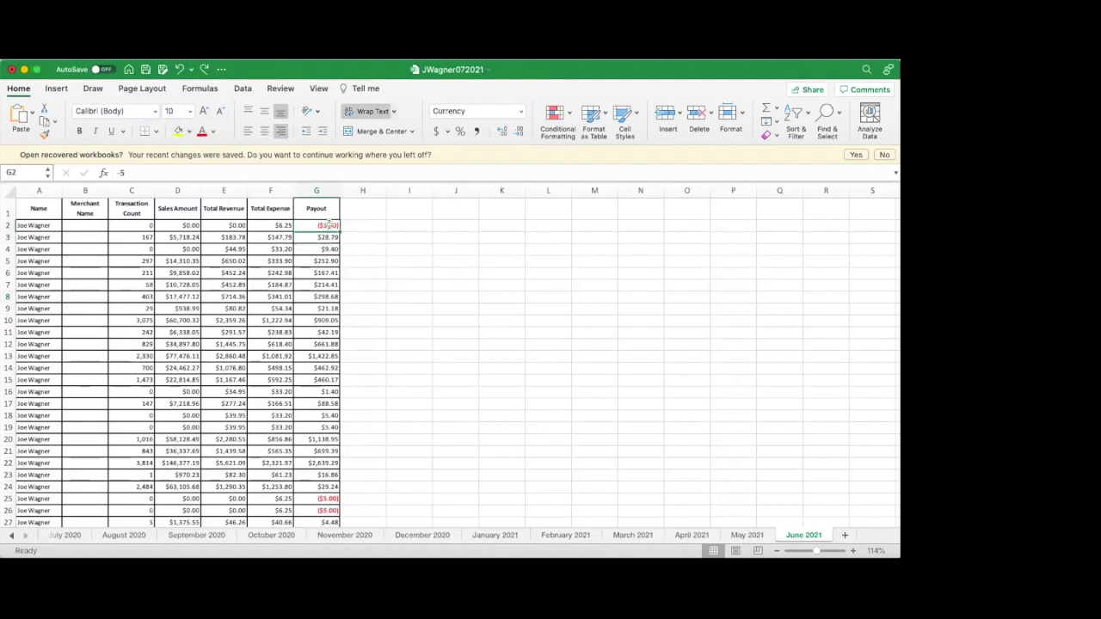
left_click(328, 261)
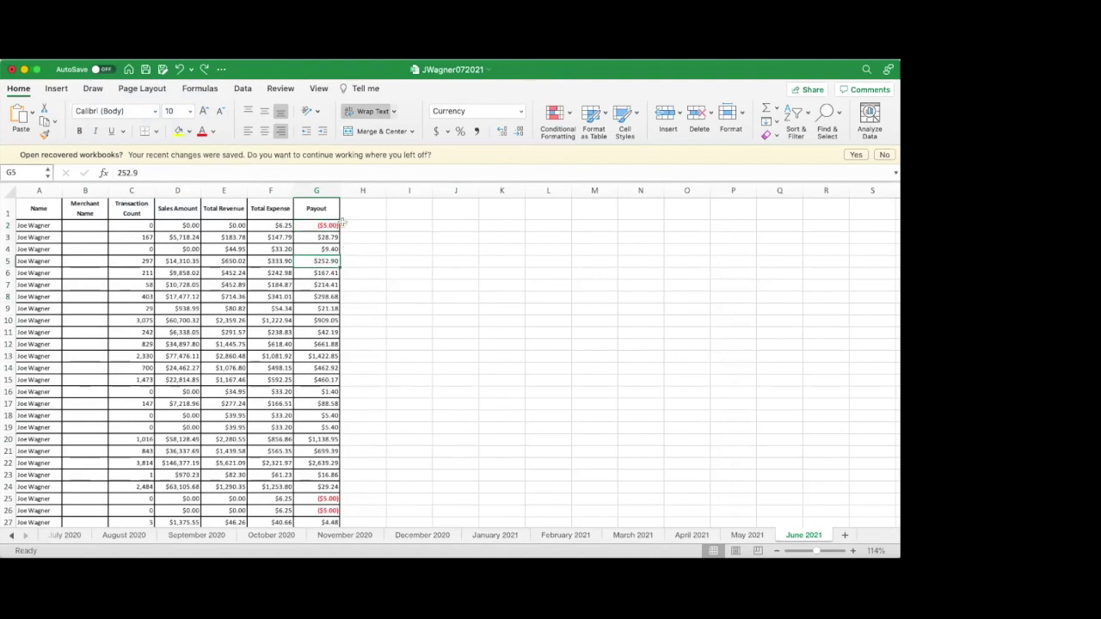
left_click(331, 224)
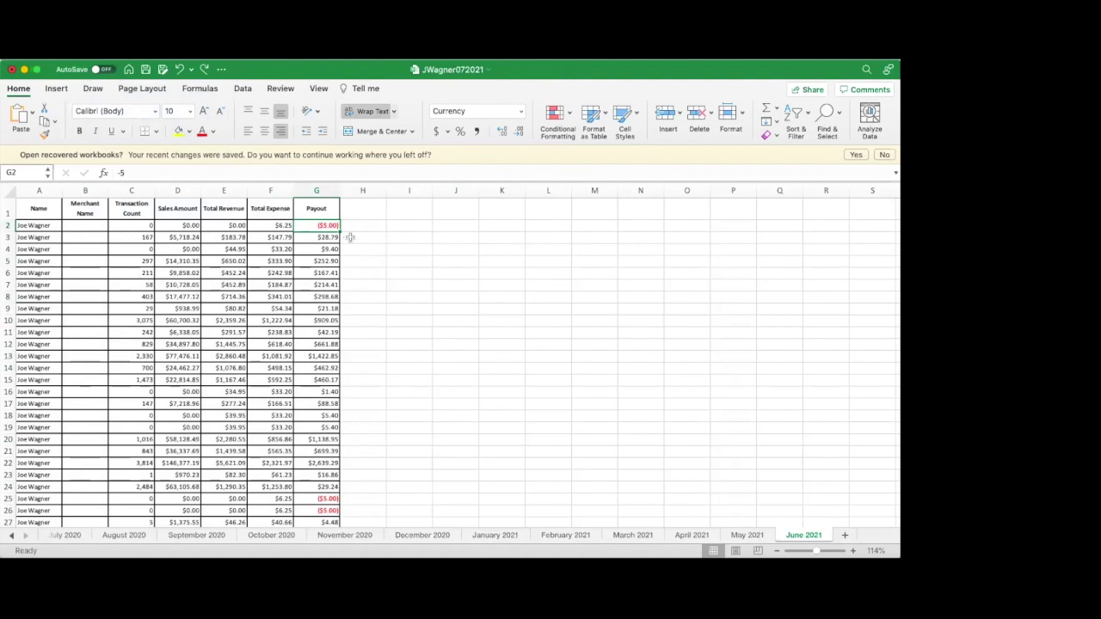
key("Down")
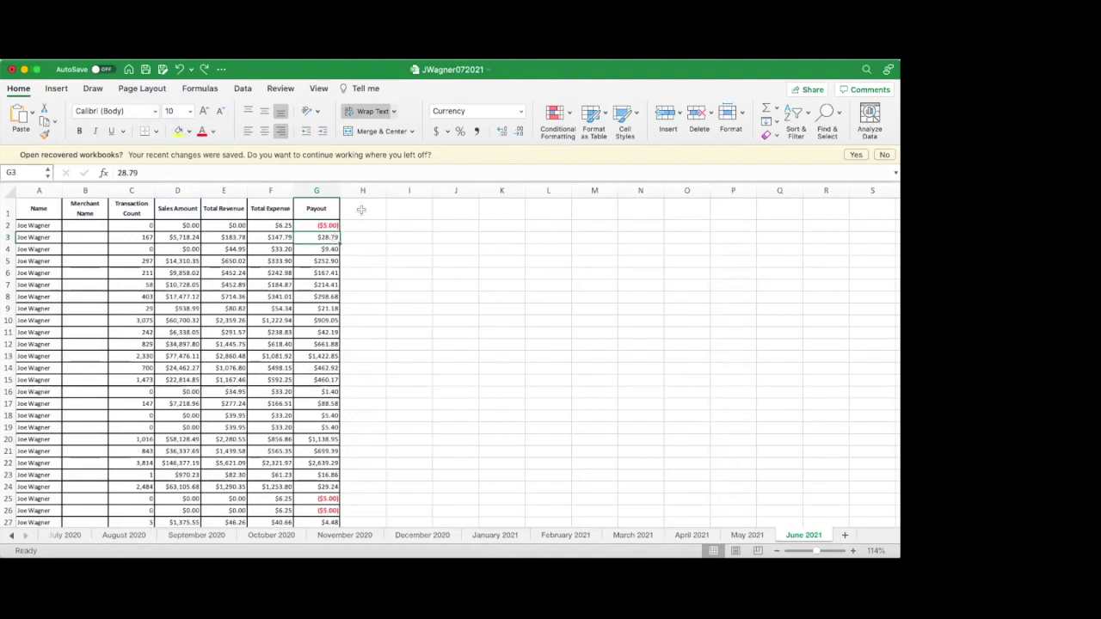
key("Down")
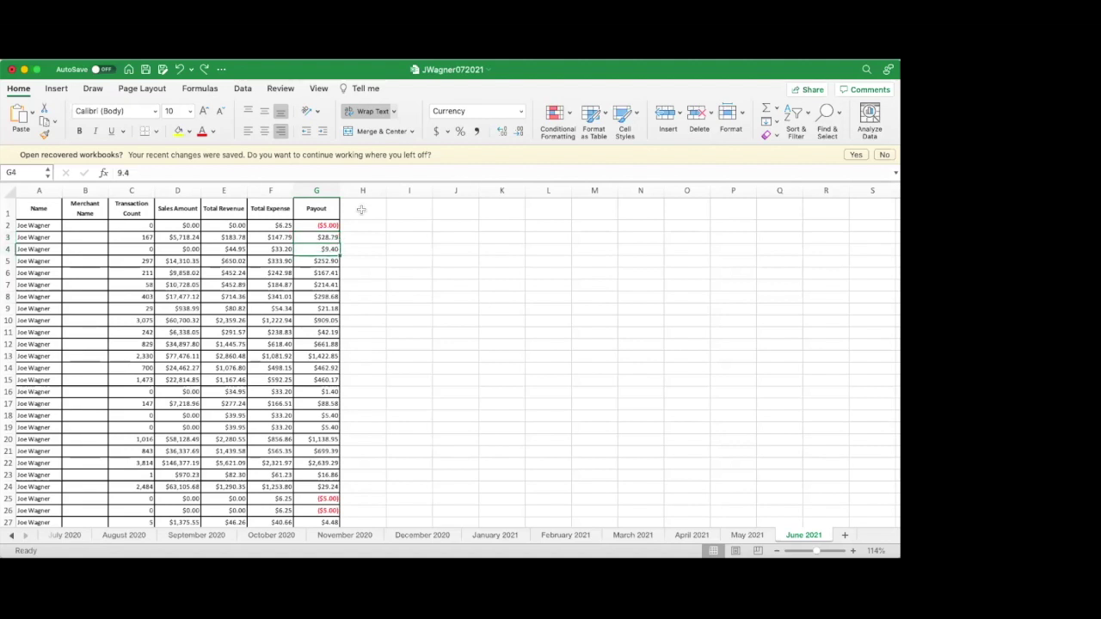
key("Down")
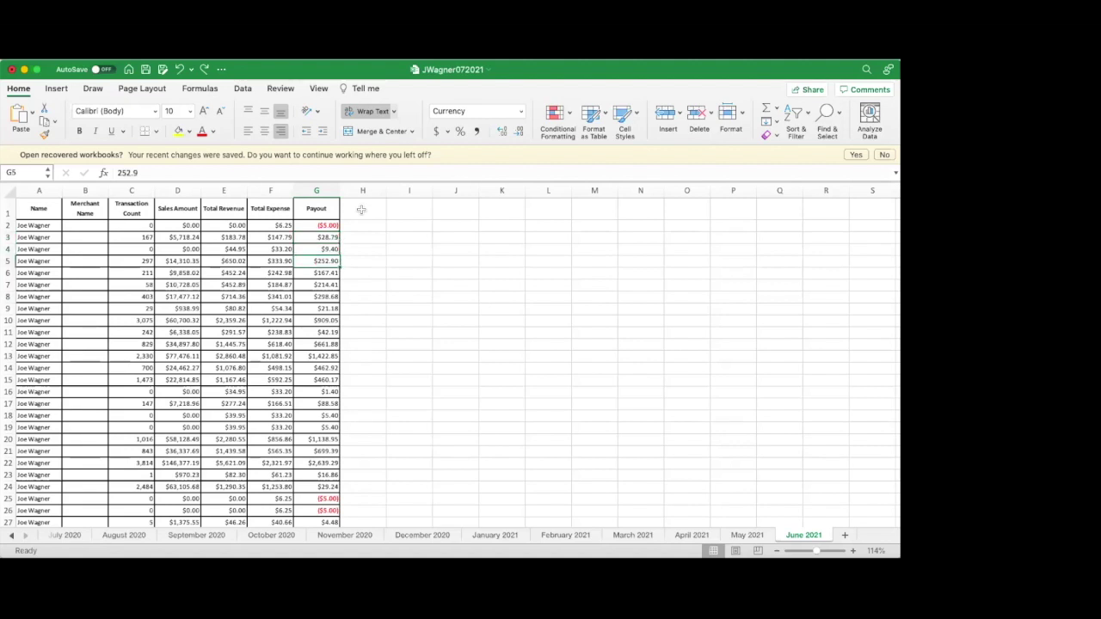
key("Down")
key("Down")
key("Down")
key("Down")
key("Down")
key("Down")
- Make the payout amount in cell G22 bold
left_click(330, 464)
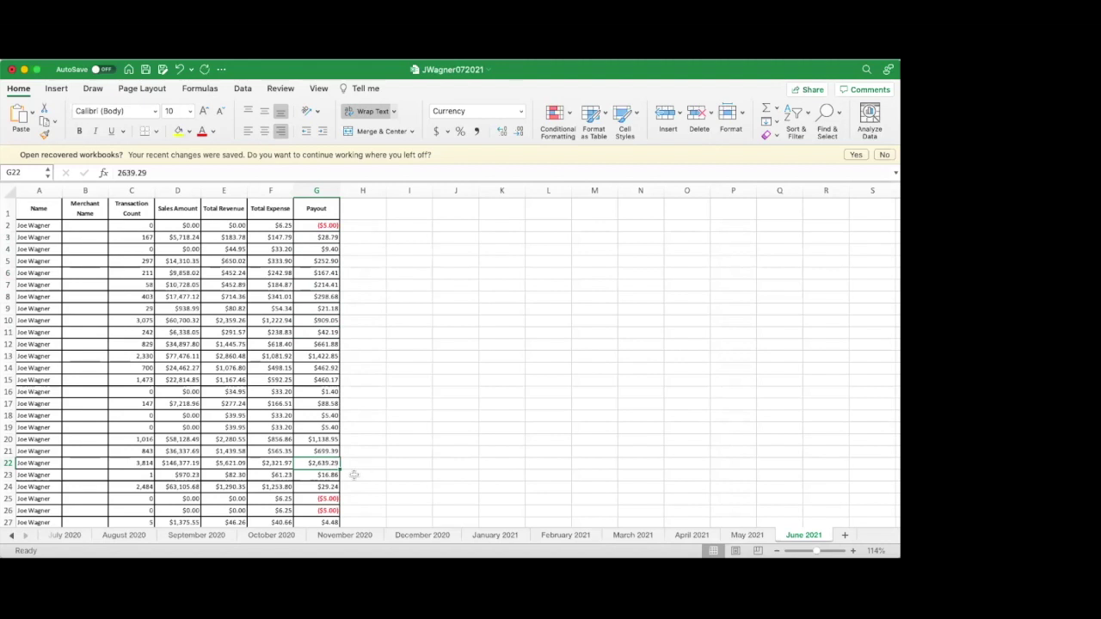
key("super+b")
- Total the payouts in G2:G22 with a SUM formula in cell H22
left_click(367, 464)
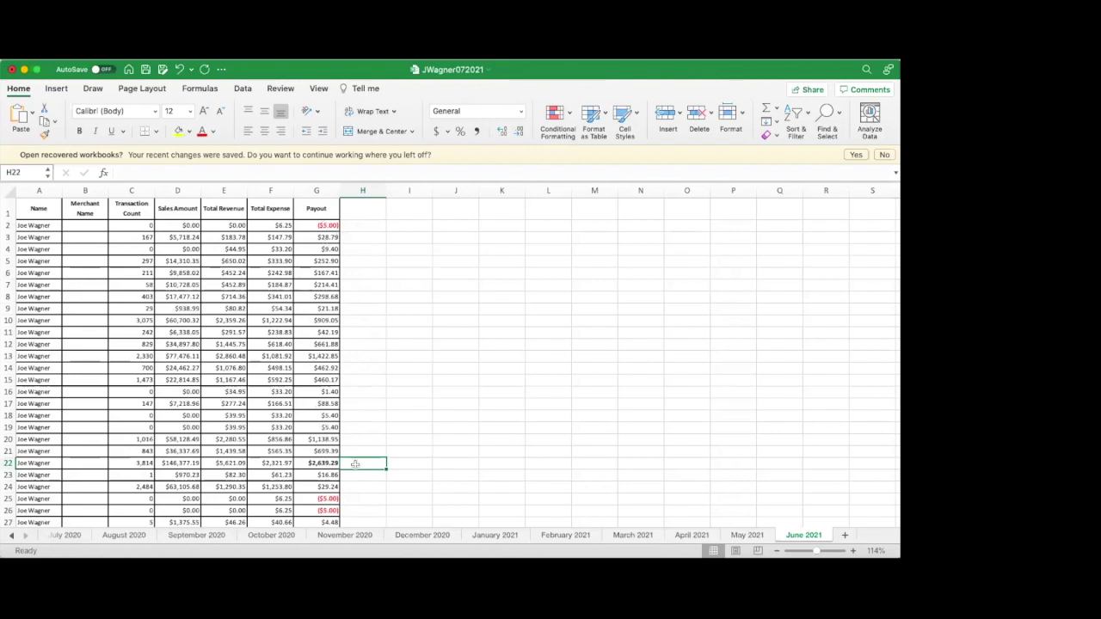
type("=sum(")
left_click_drag(324, 463, 332, 228)
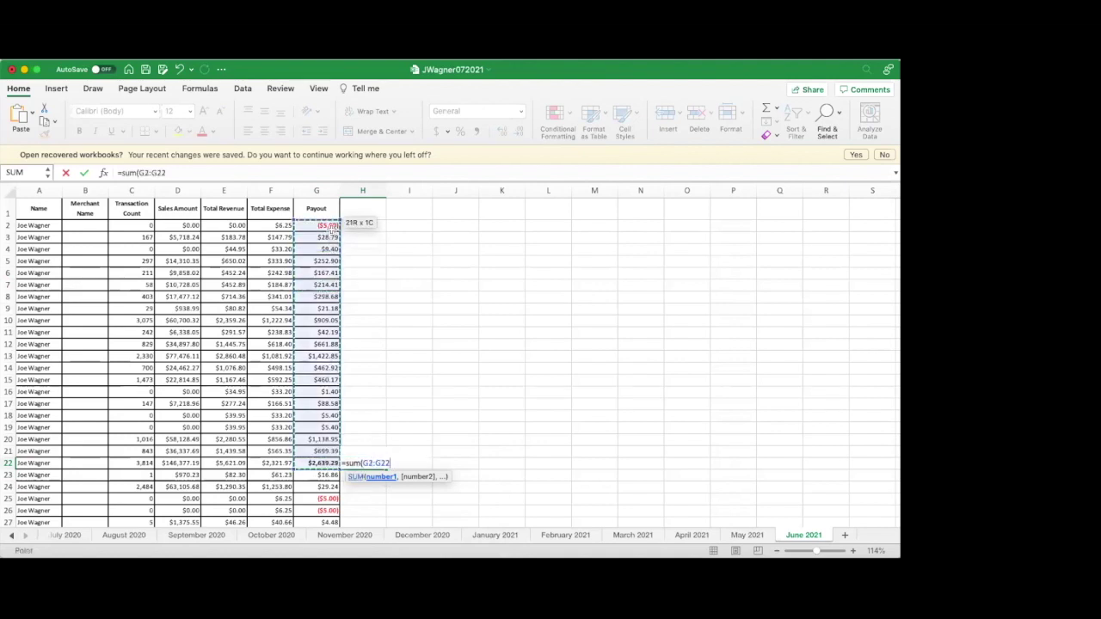
key("Return")
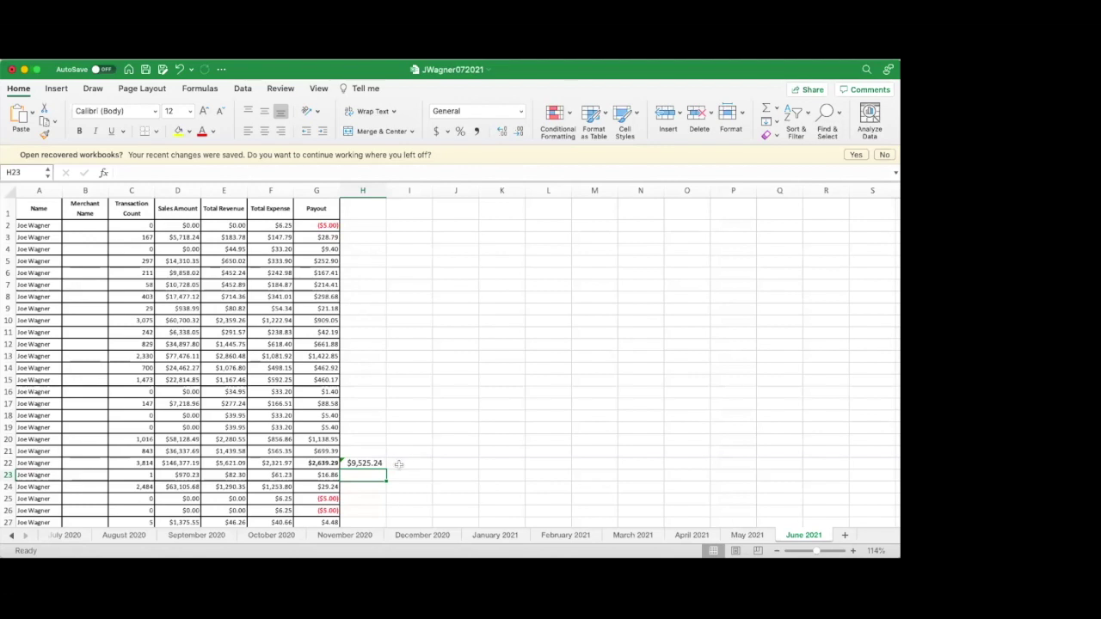
- Clear the SUM formula from cell H22
left_click(376, 463)
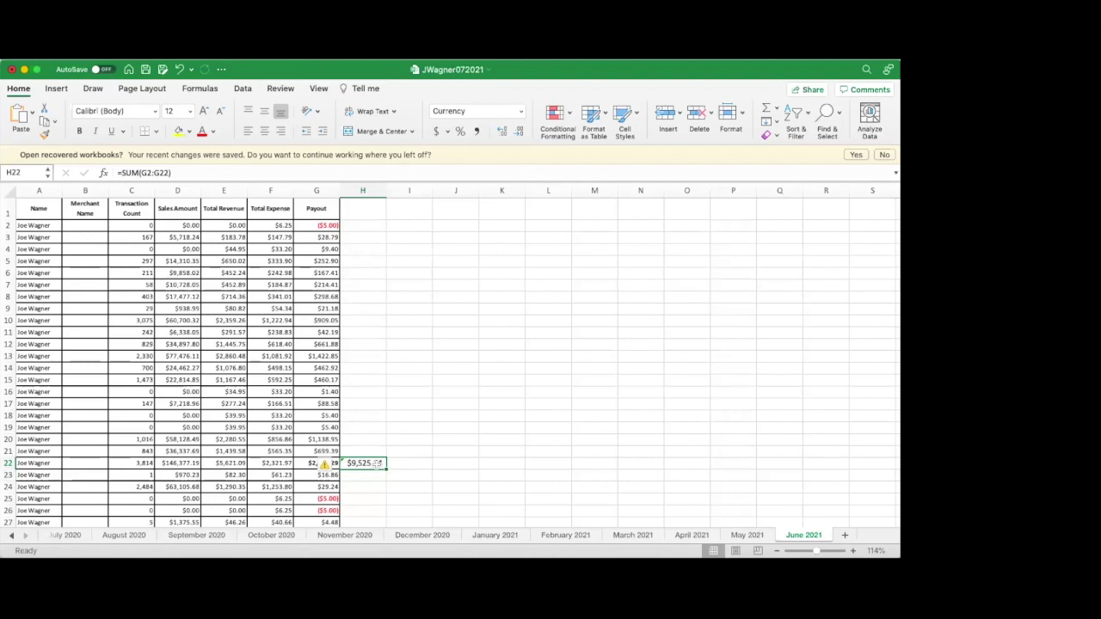
key("Delete")
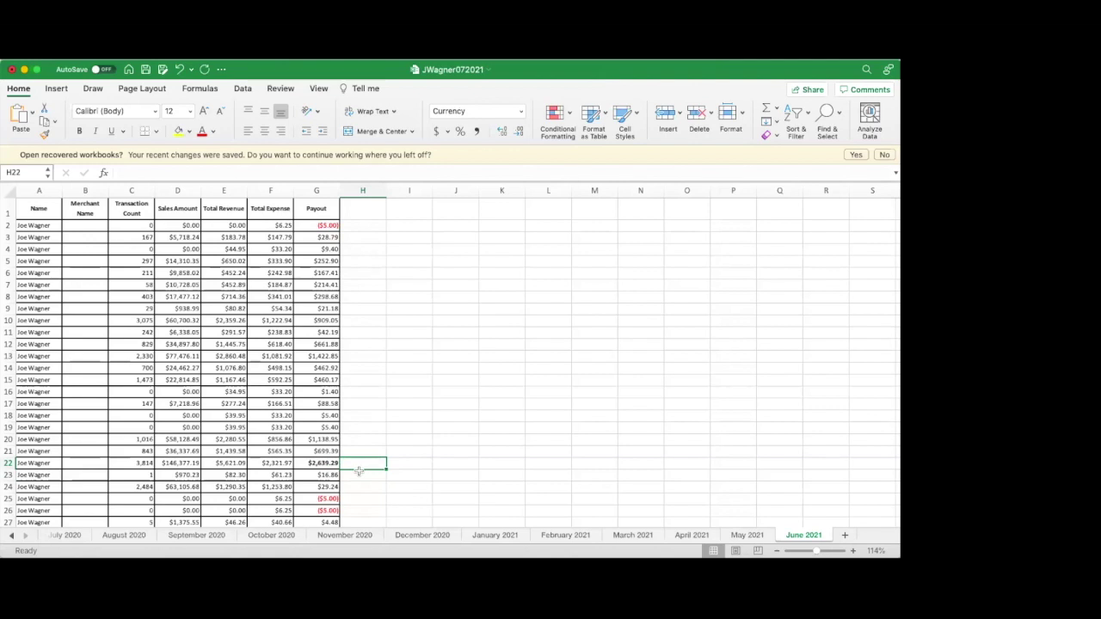
- Look through the remaining payouts, including row 261, down to the overall total beside the last row
scroll(358, 470, "down", 10)
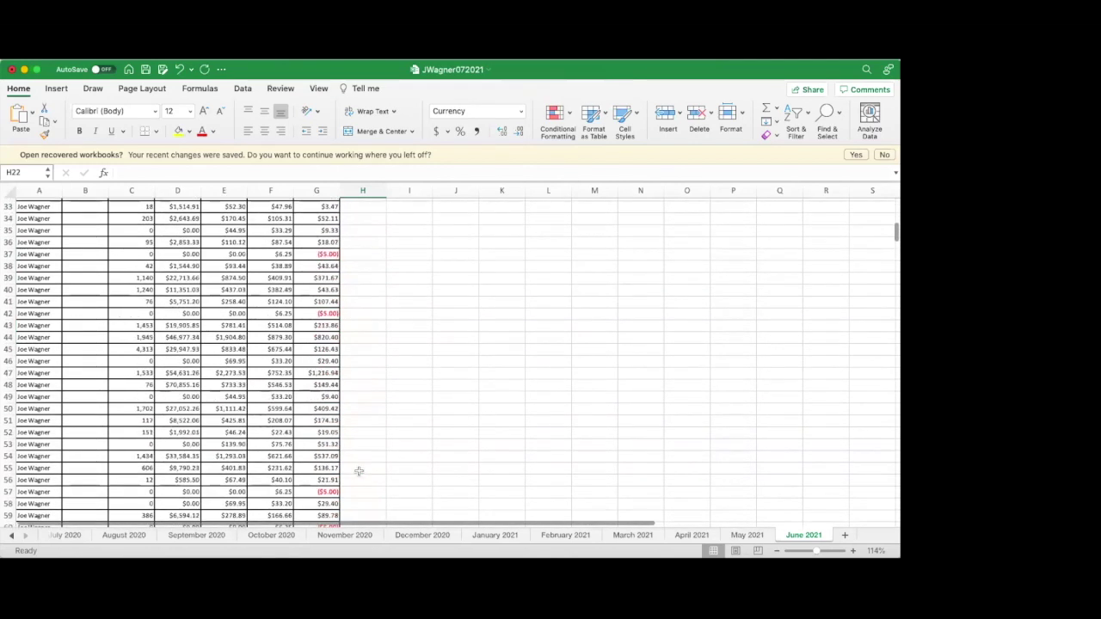
scroll(359, 470, "down", 12)
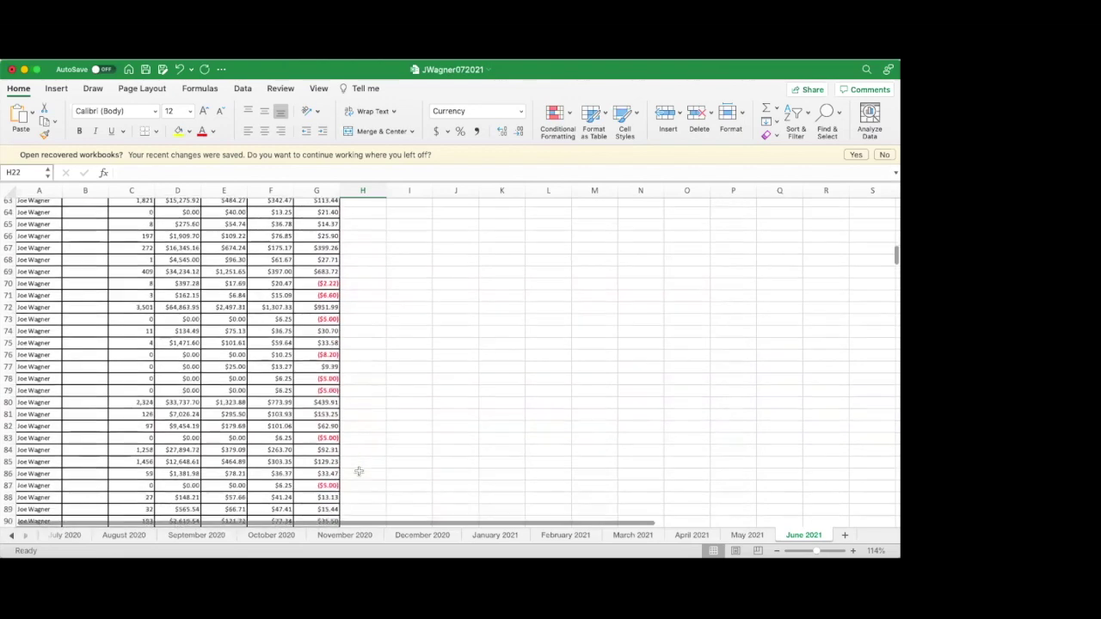
scroll(359, 470, "down", 5)
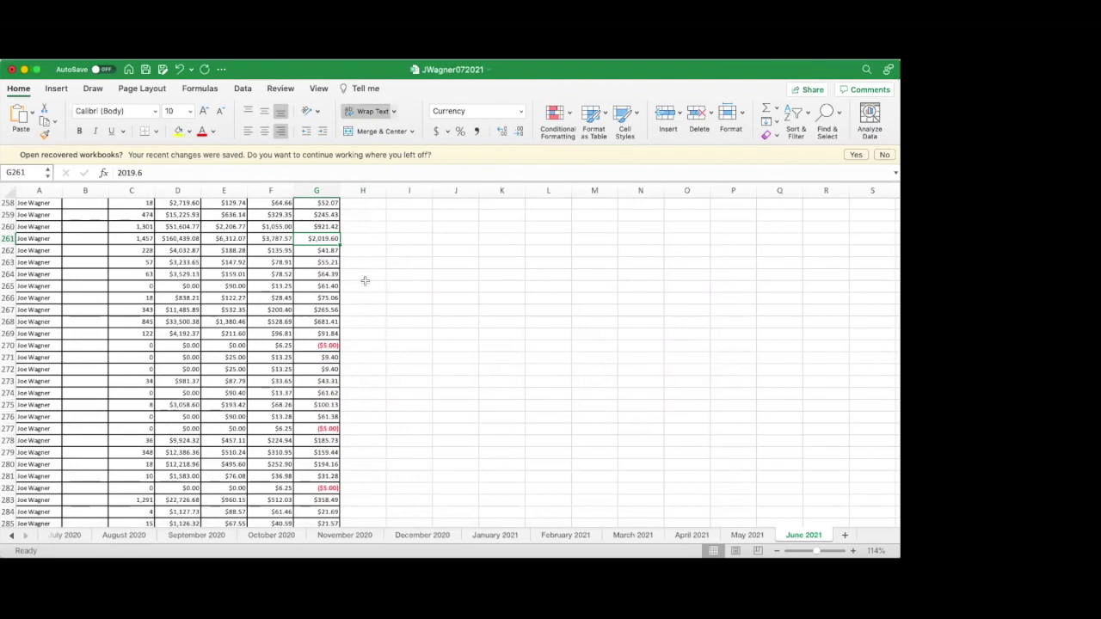
left_click(352, 243)
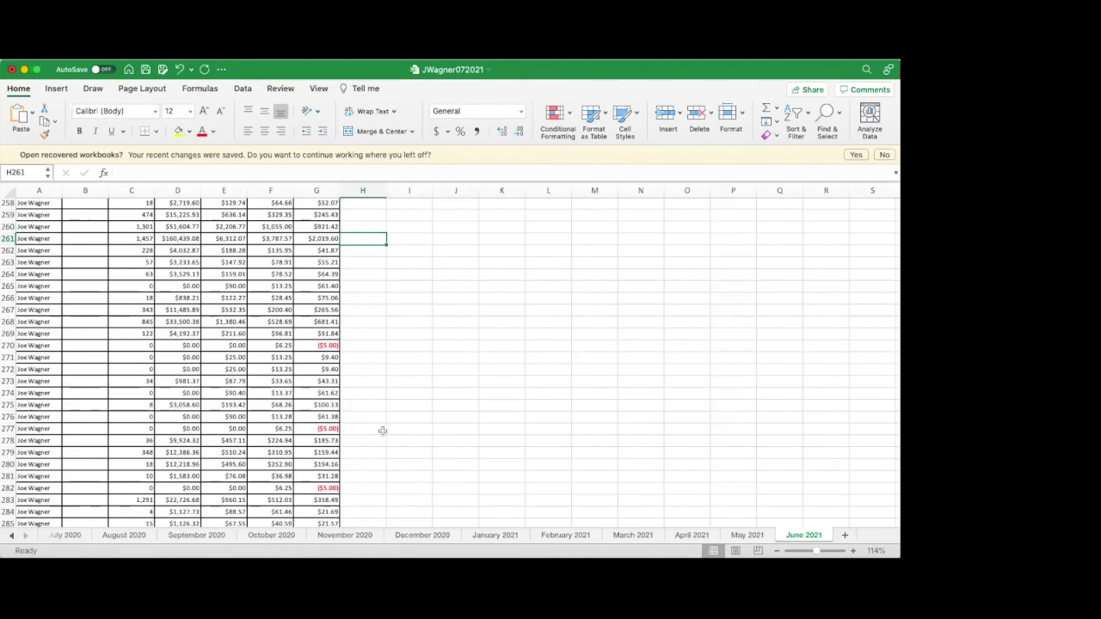
scroll(382, 430, "down", 10)
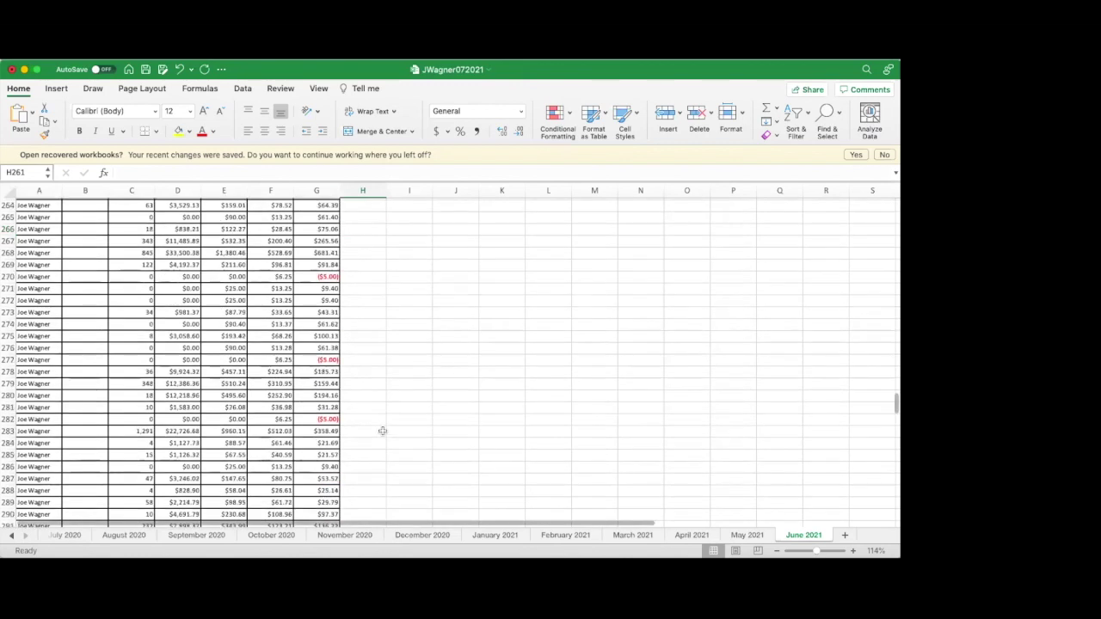
scroll(382, 430, "down", 15)
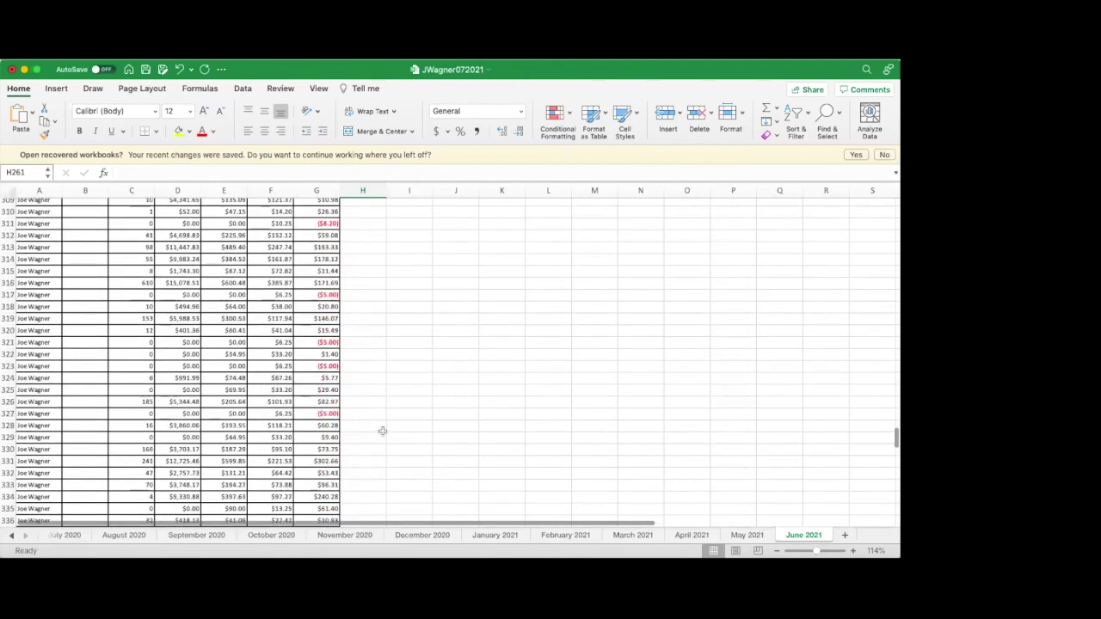
scroll(382, 430, "down", 15)
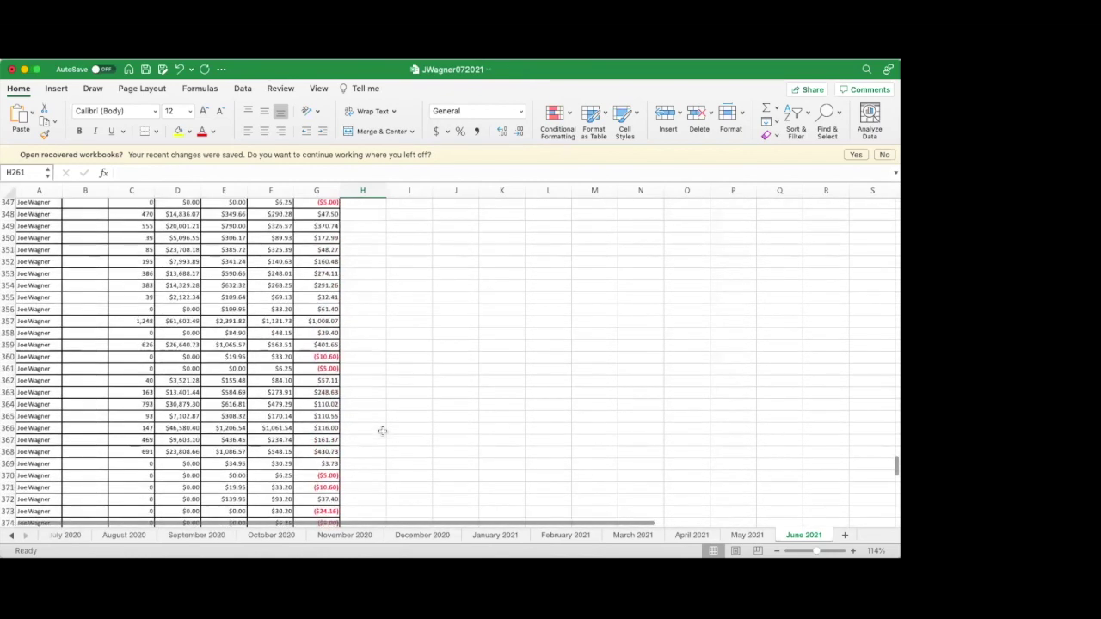
scroll(382, 430, "down", 5)
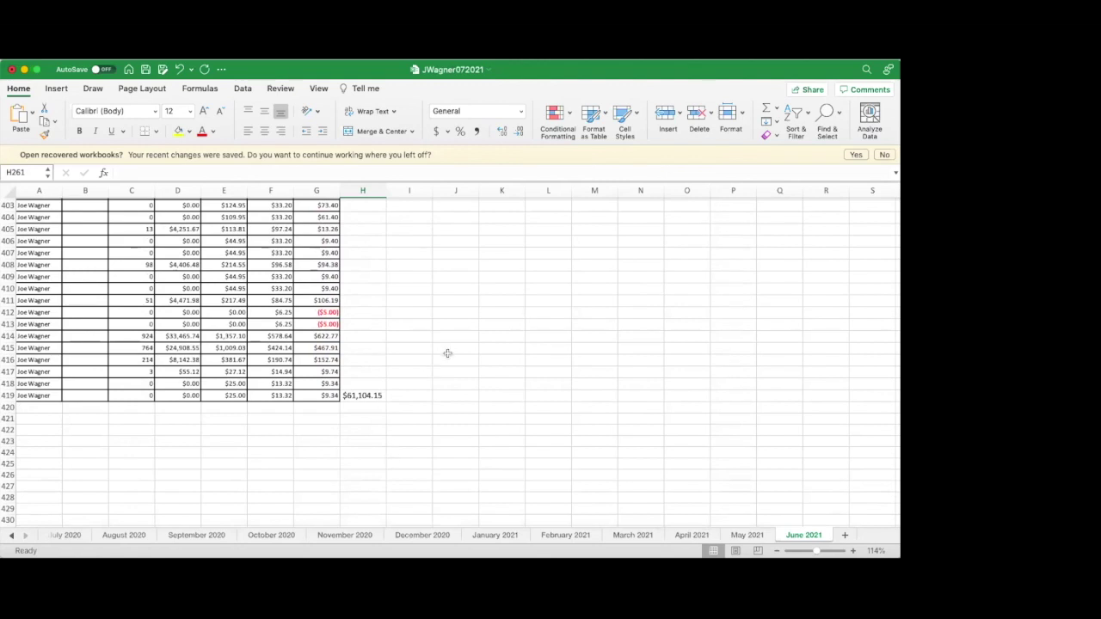
- Go back to the beginning of the table and examine the Name column entries from A2 down to A19
scroll(447, 353, "up", 4)
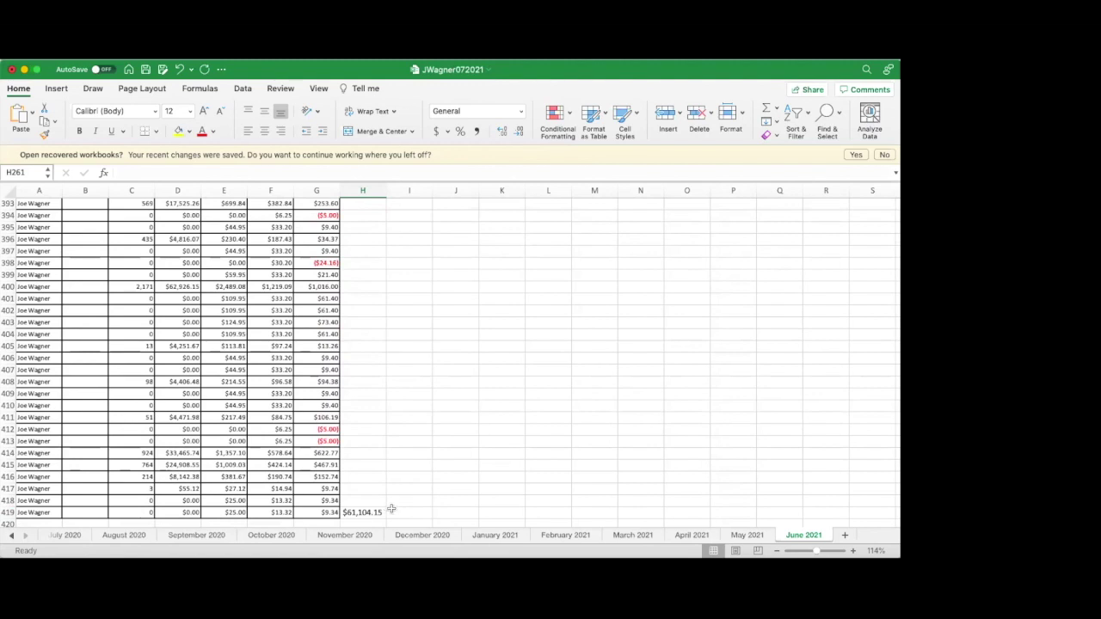
scroll(389, 361, "up", 10)
scroll(389, 362, "up", 20)
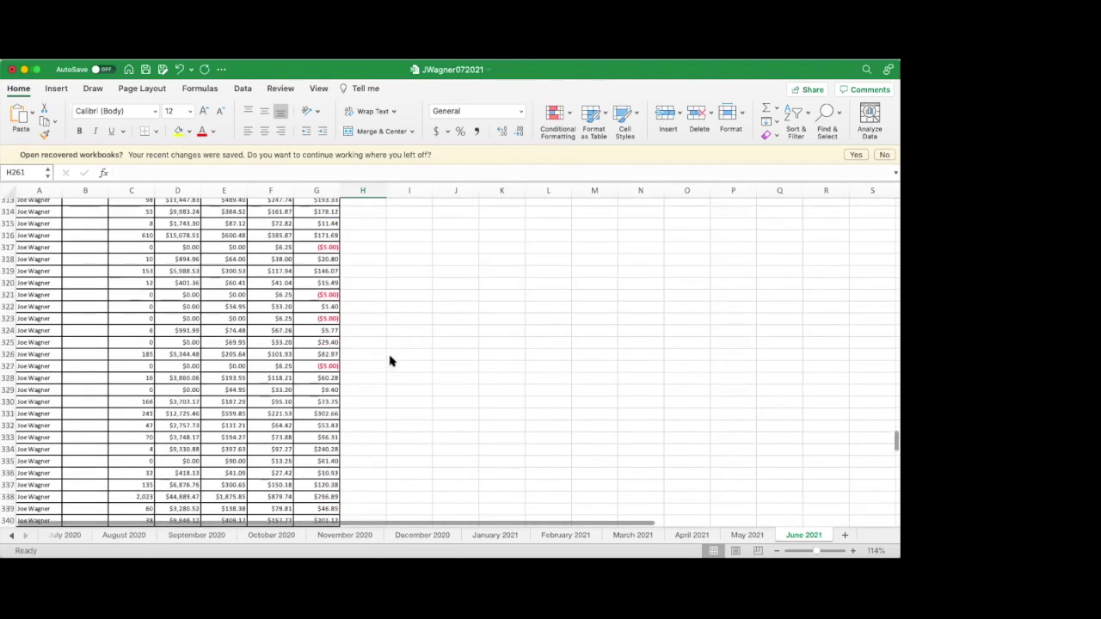
scroll(389, 361, "up", 20)
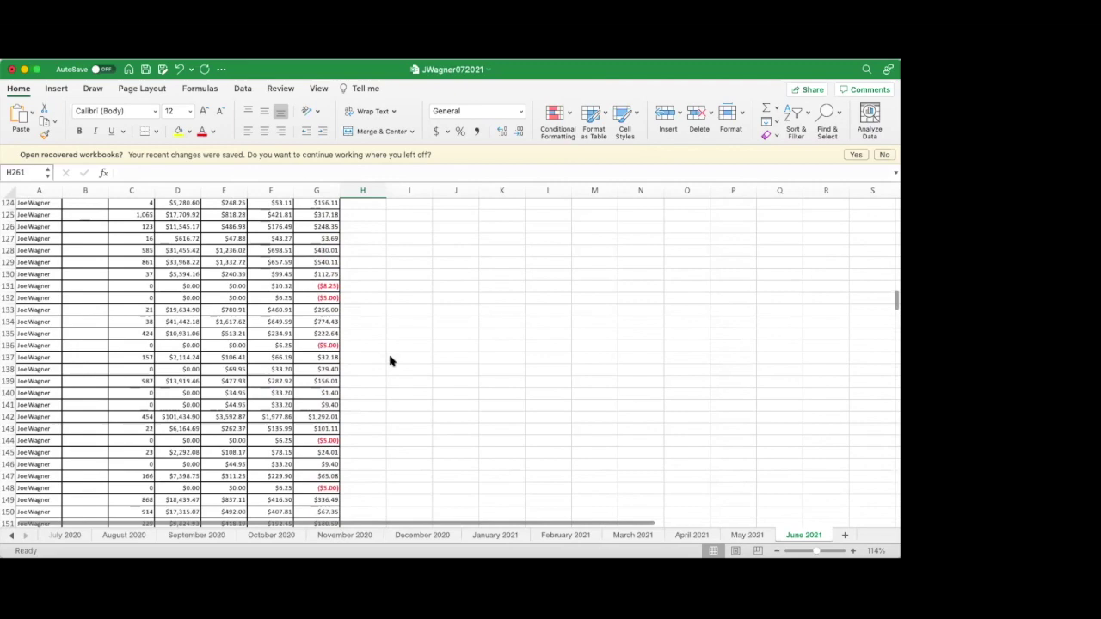
scroll(389, 362, "up", 15)
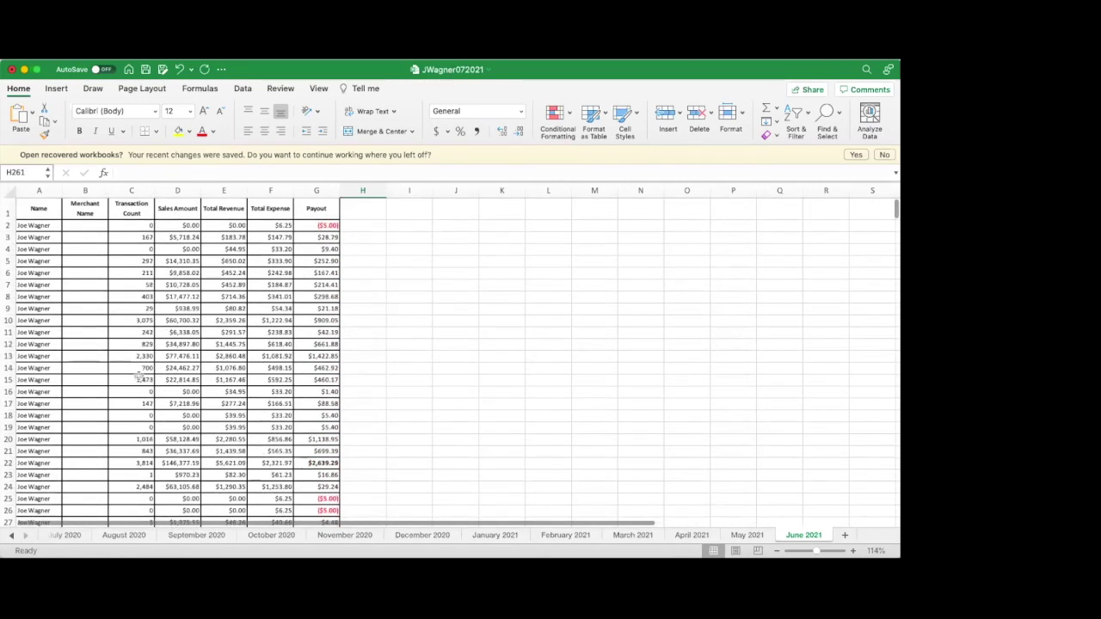
left_click(45, 226)
key("Down")
key("Down")
key("Down")
key("Down")
key("Down")
key("Down")
key("Down")
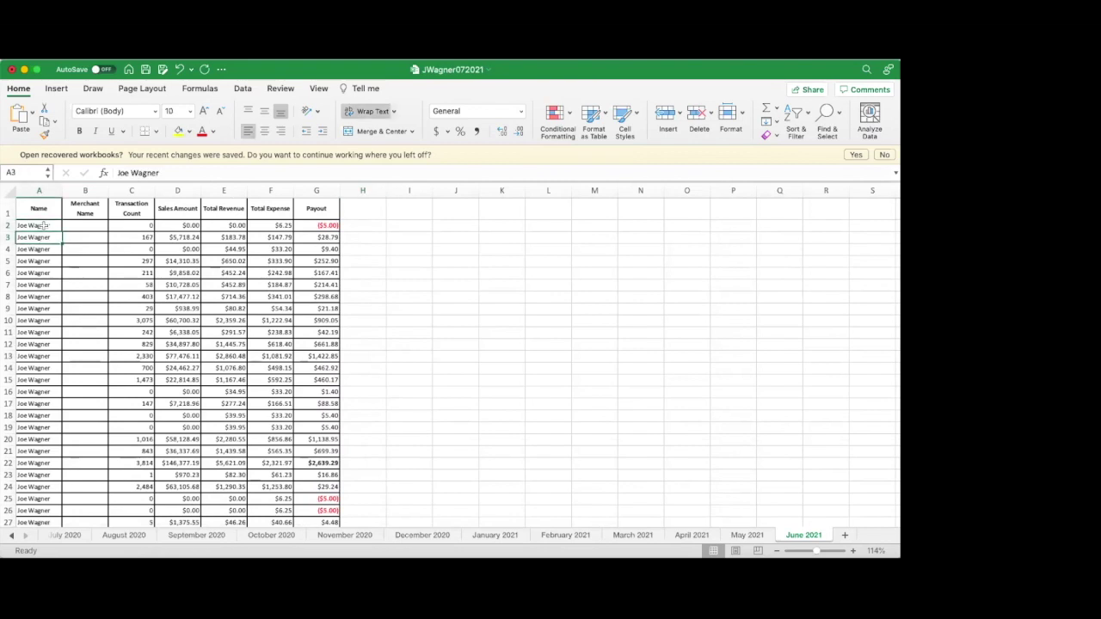
key("Down")
key("Down")
key("Down")
key("Down")
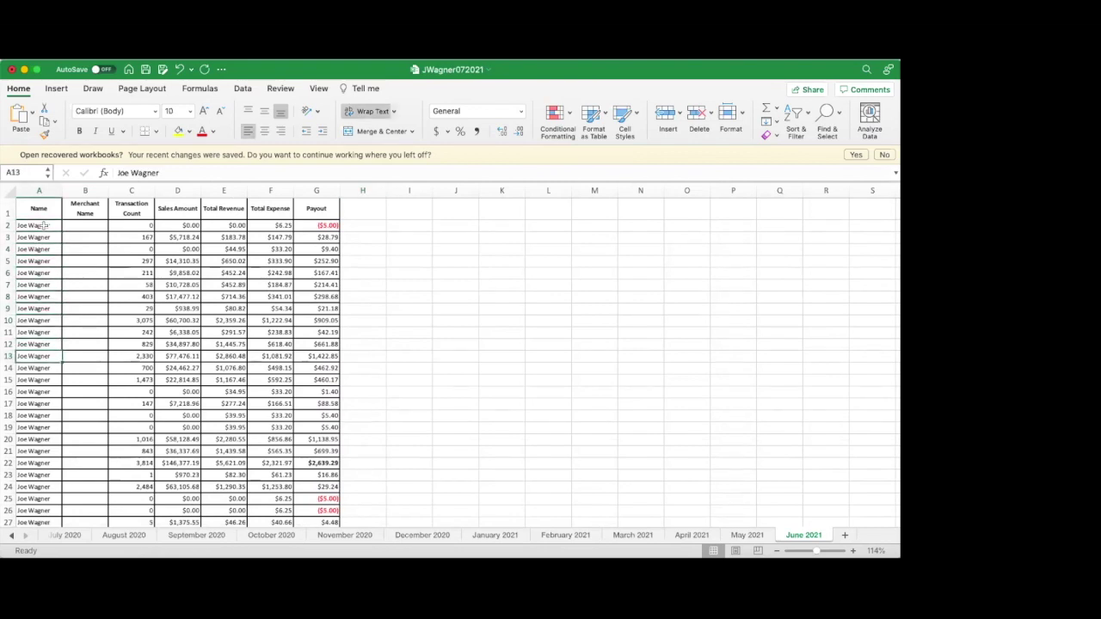
key("Down")
key("Down")
key("Down")
key("Down")
key("Down")
key("Down")
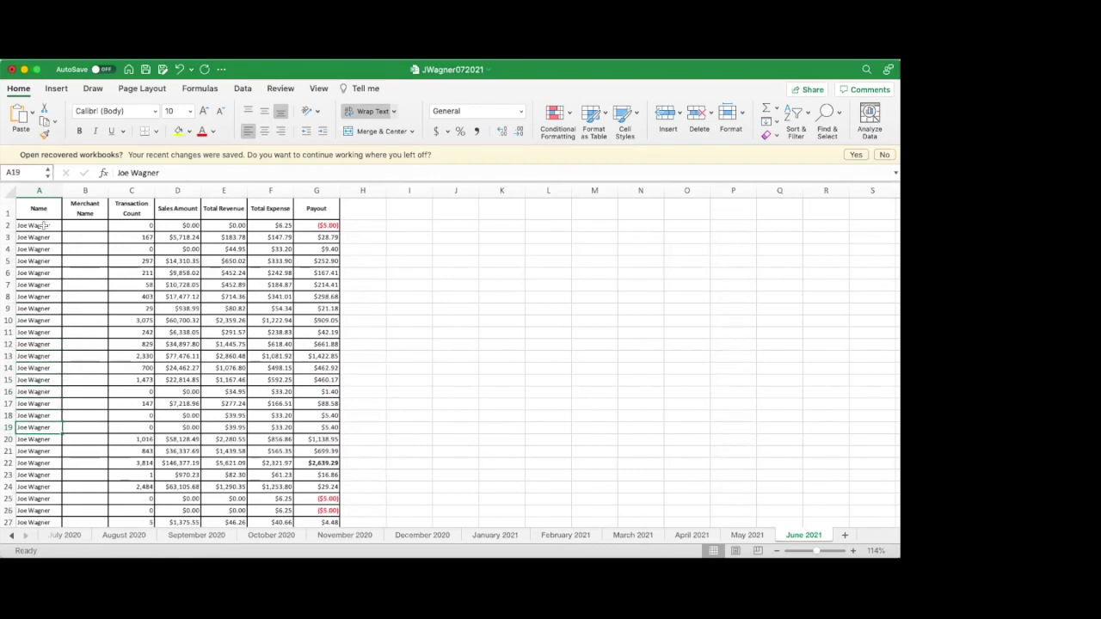